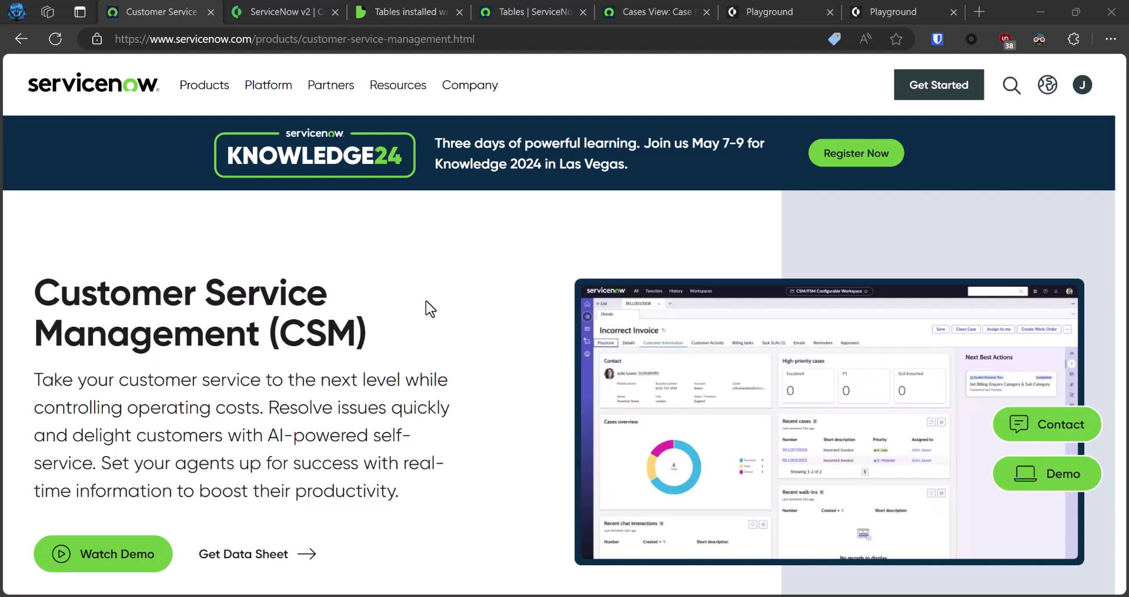
Open the ServiceNow v2 integration reference and view the input arguments of the servicenow-create-record command.
{"action": "left_click", "coordinate": [297, 11]}
{"action": "scroll", "coordinate": [471, 384], "scroll_direction": "down", "scroll_amount": 15}
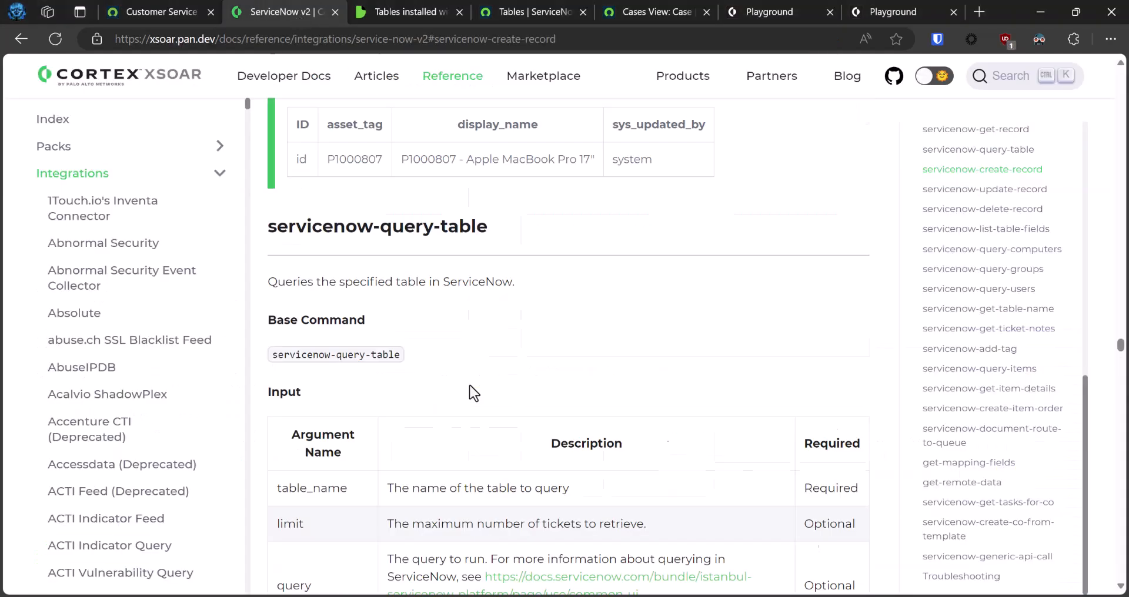
{"action": "scroll", "coordinate": [471, 393], "scroll_direction": "down", "scroll_amount": 10}
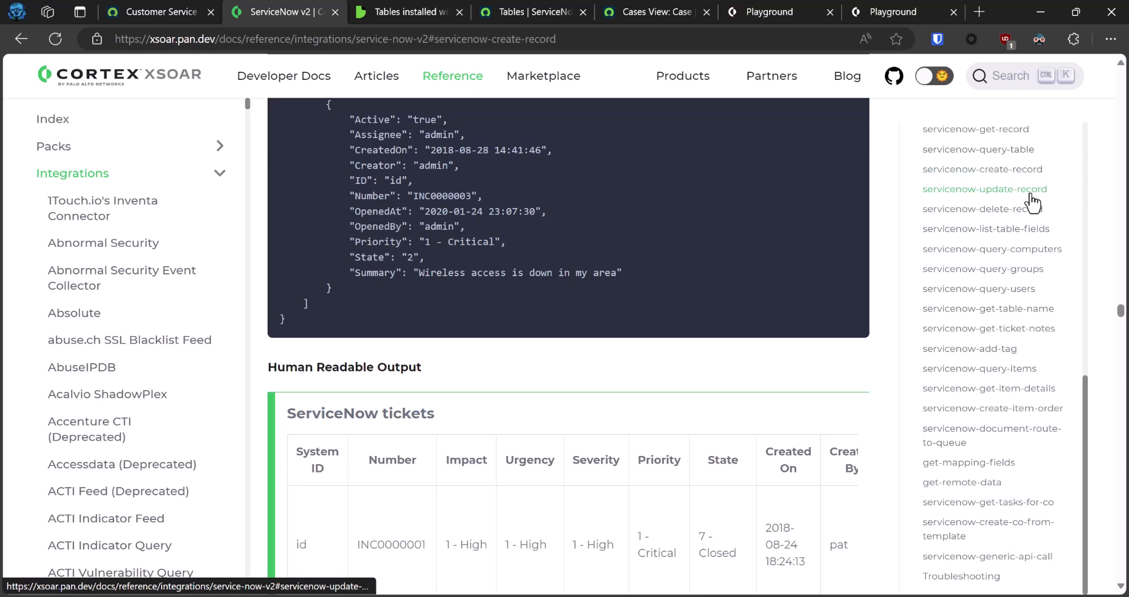
{"action": "left_click", "coordinate": [1032, 172]}
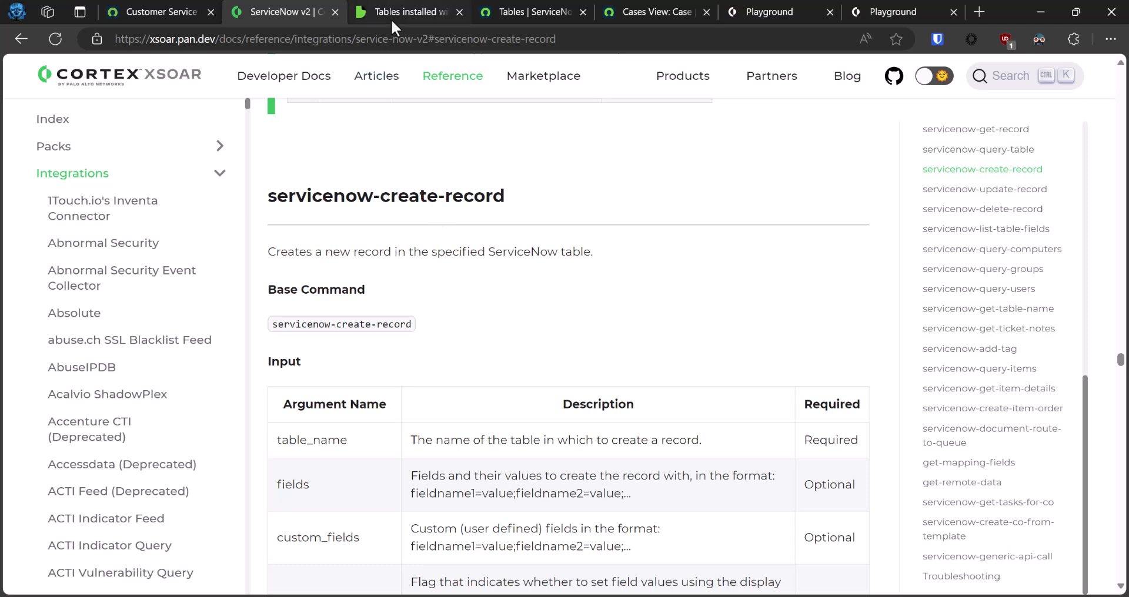
Look up the Case table's internal name in the documentation on tables installed with Customer Service Management.
{"action": "mouse_move", "coordinate": [392, 13]}
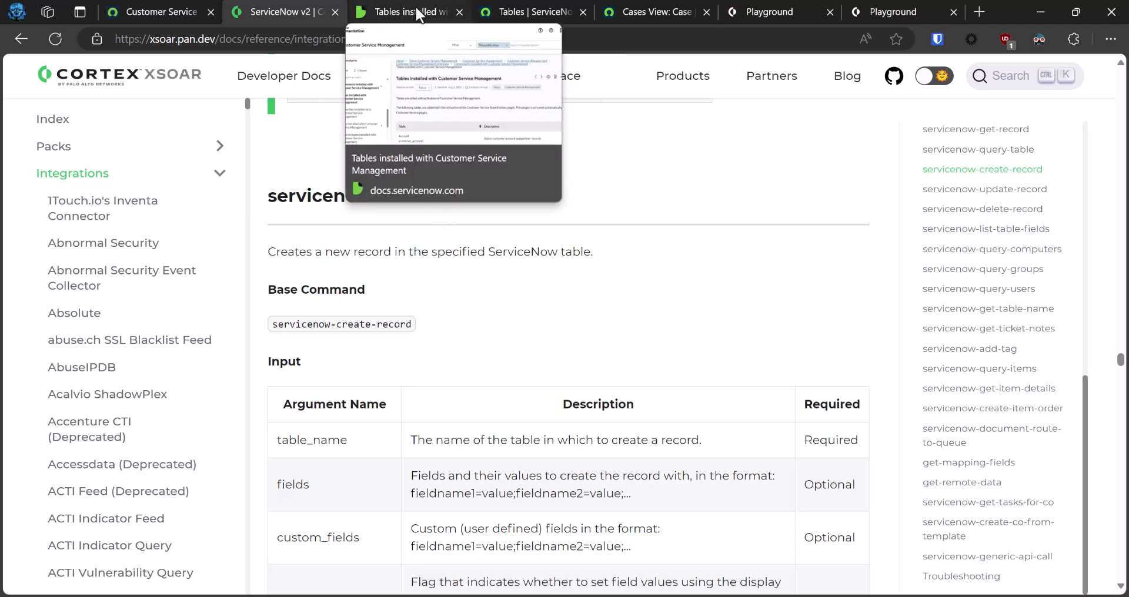
{"action": "left_click", "coordinate": [416, 9]}
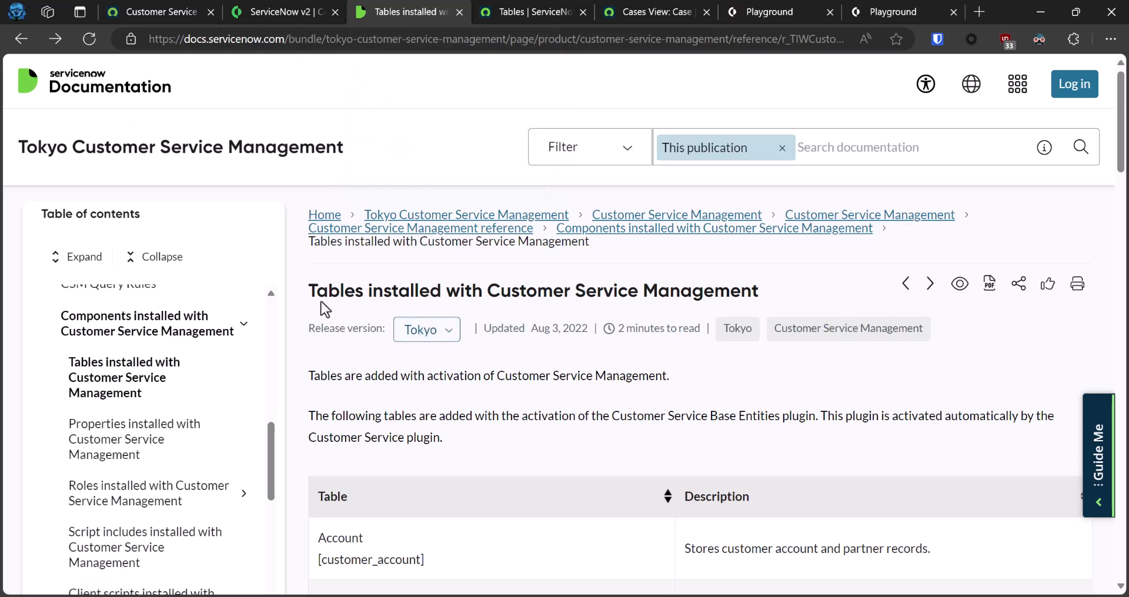
{"action": "scroll", "coordinate": [589, 408], "scroll_direction": "down", "scroll_amount": 3}
{"action": "scroll", "coordinate": [592, 405], "scroll_direction": "up", "scroll_amount": 2}
{"action": "scroll", "coordinate": [592, 403], "scroll_direction": "down", "scroll_amount": 15}
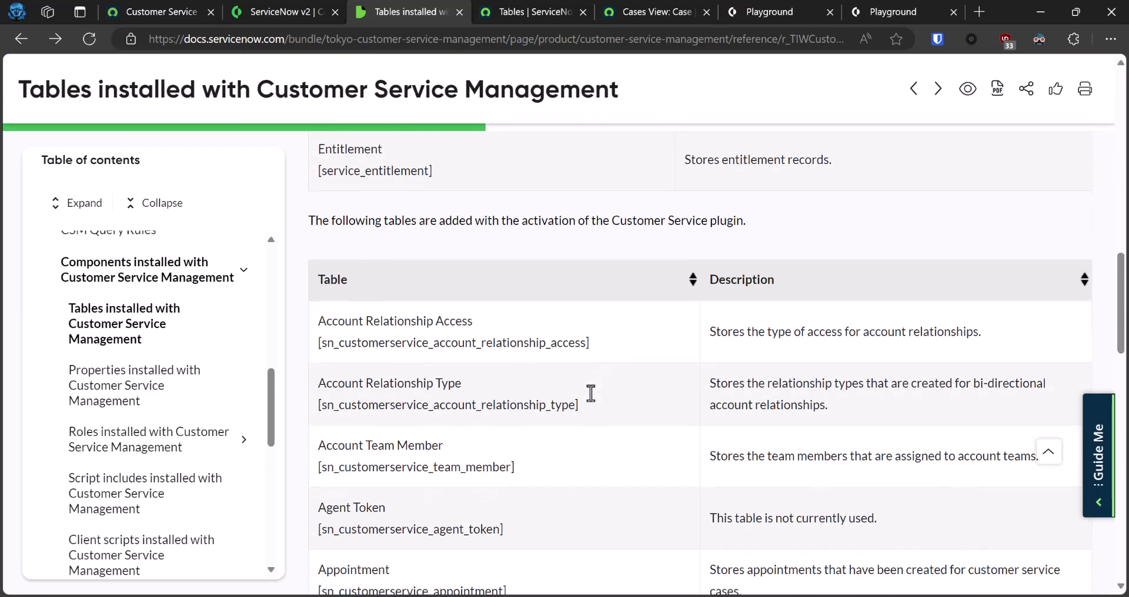
{"action": "scroll", "coordinate": [591, 395], "scroll_direction": "down", "scroll_amount": 7}
{"action": "left_click_drag", "start_coordinate": [318, 287], "coordinate": [512, 314]}
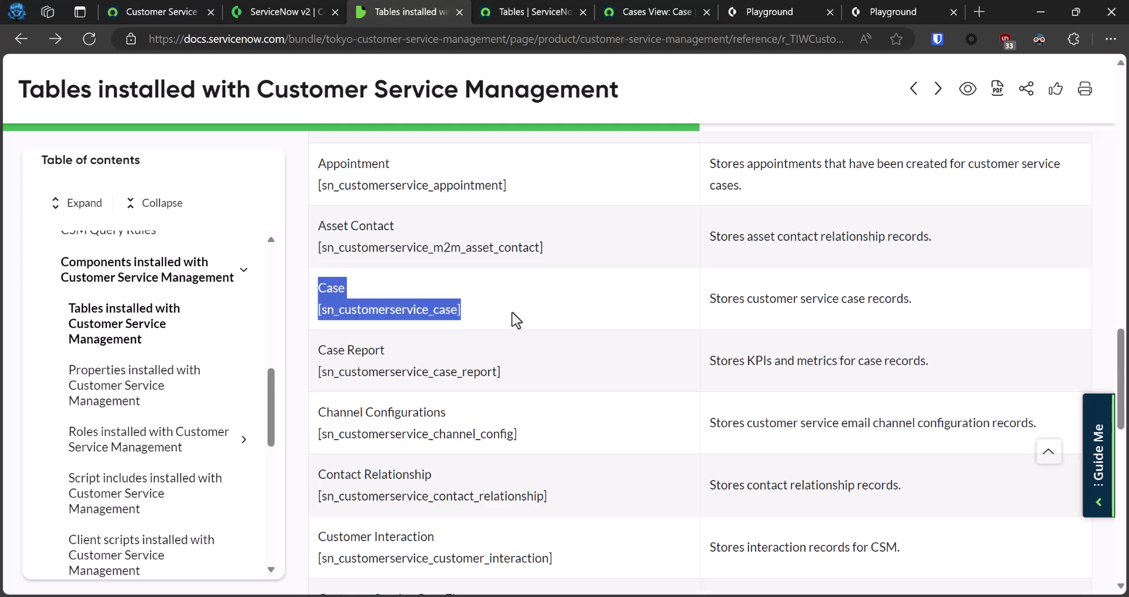
{"action": "left_click", "coordinate": [512, 316]}
{"action": "left_click_drag", "start_coordinate": [327, 311], "coordinate": [457, 311]}
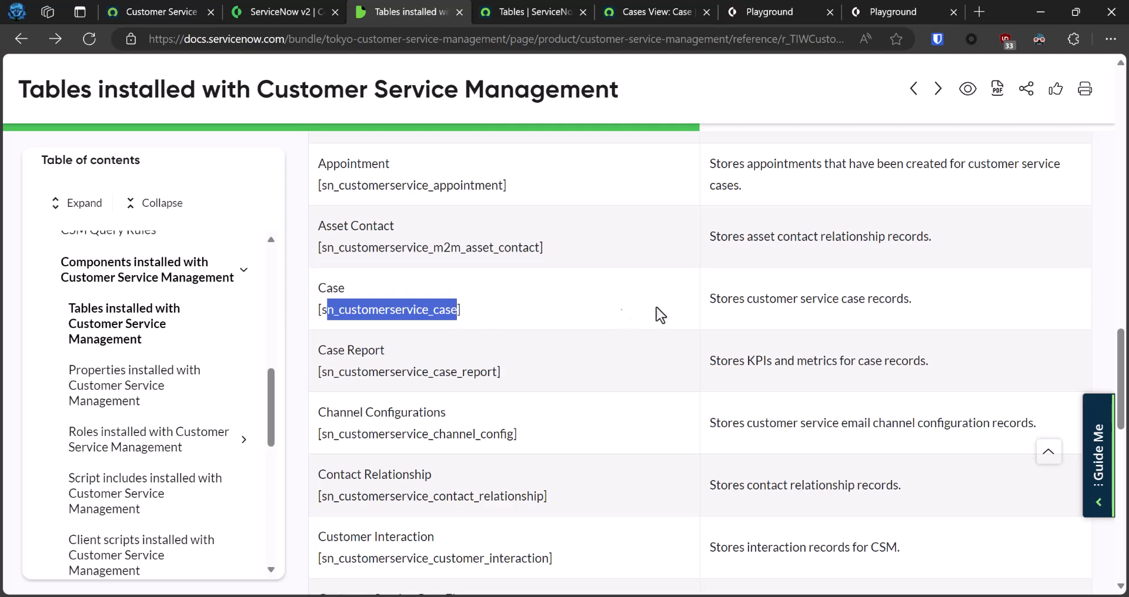
{"action": "left_click", "coordinate": [624, 317]}
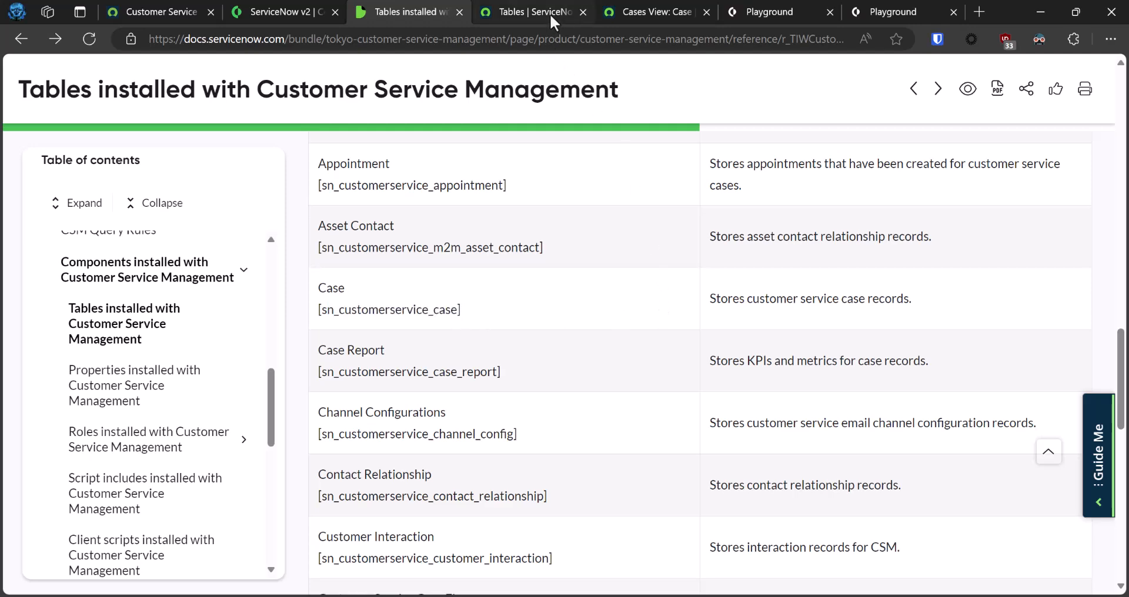
Switch to the ServiceNow instance's table list, locate the Tables module under System Definition, and open the Case table definition.
{"action": "mouse_move", "coordinate": [543, 12]}
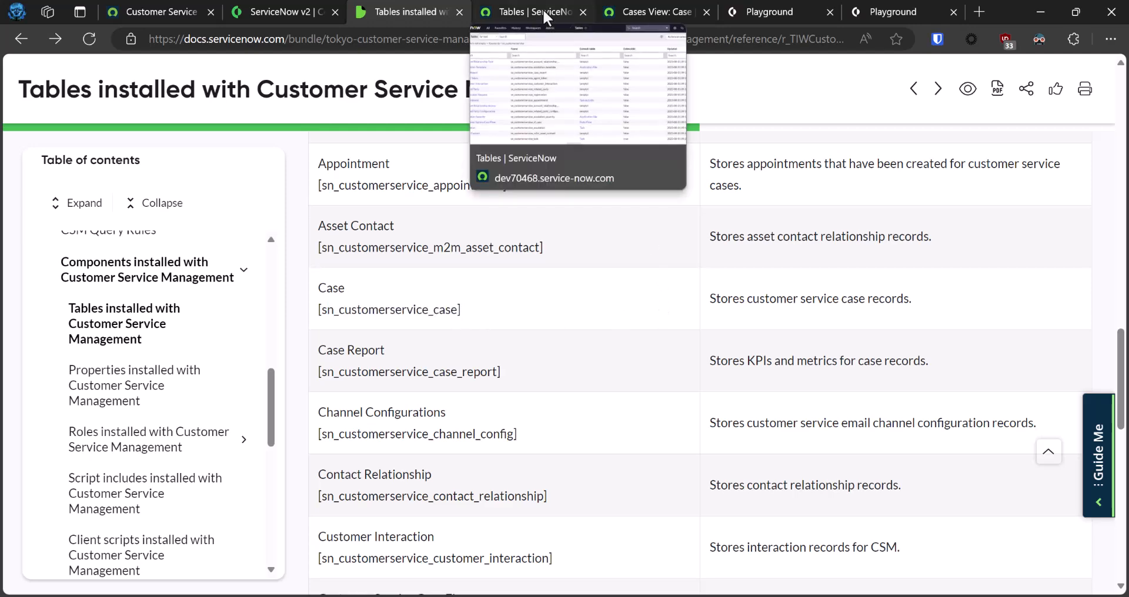
{"action": "left_click", "coordinate": [542, 9]}
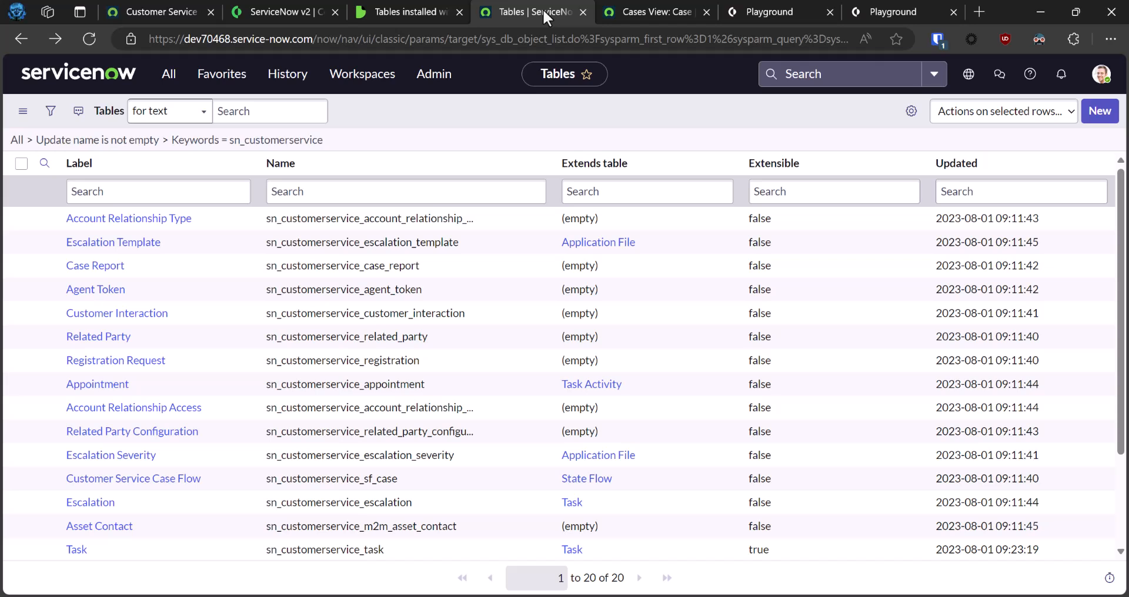
{"action": "left_click", "coordinate": [168, 83]}
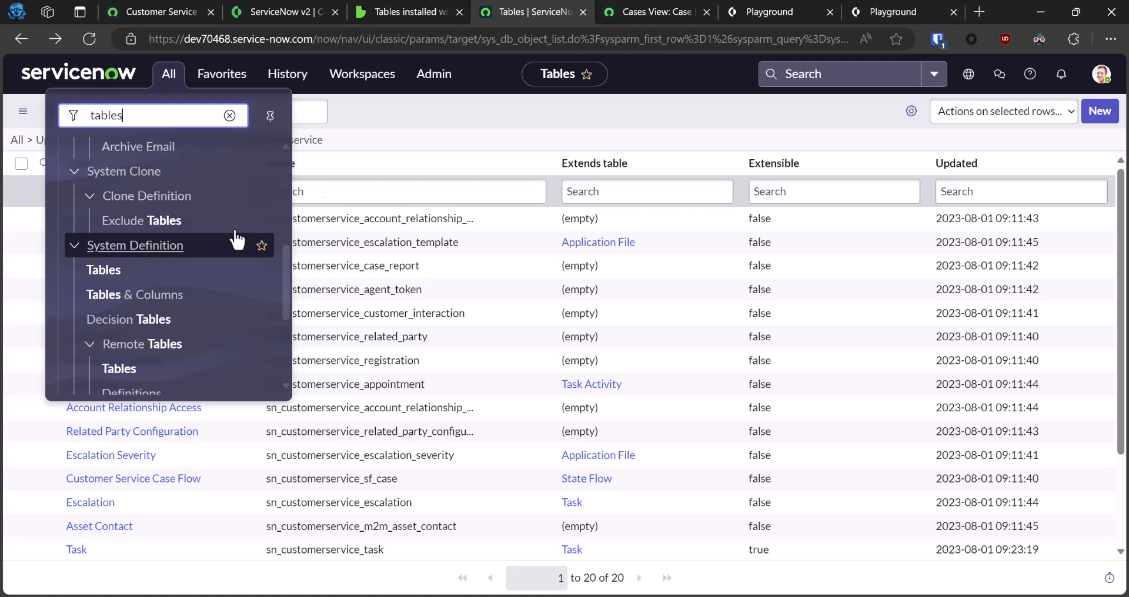
{"action": "scroll", "coordinate": [108, 305], "scroll_direction": "down", "scroll_amount": 1}
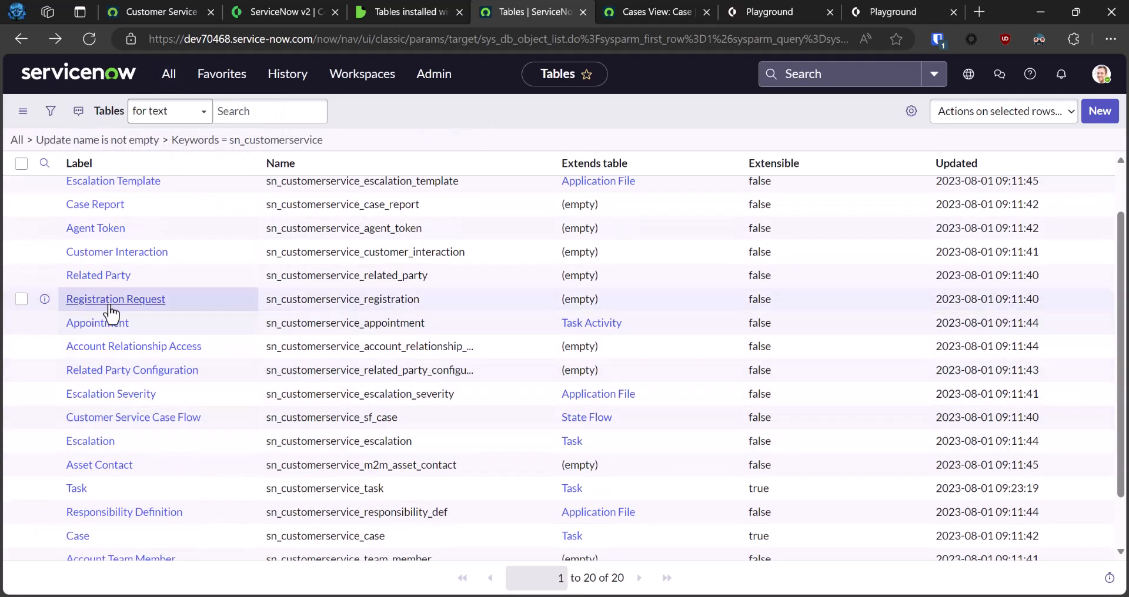
{"action": "scroll", "coordinate": [86, 479], "scroll_direction": "down", "scroll_amount": 1}
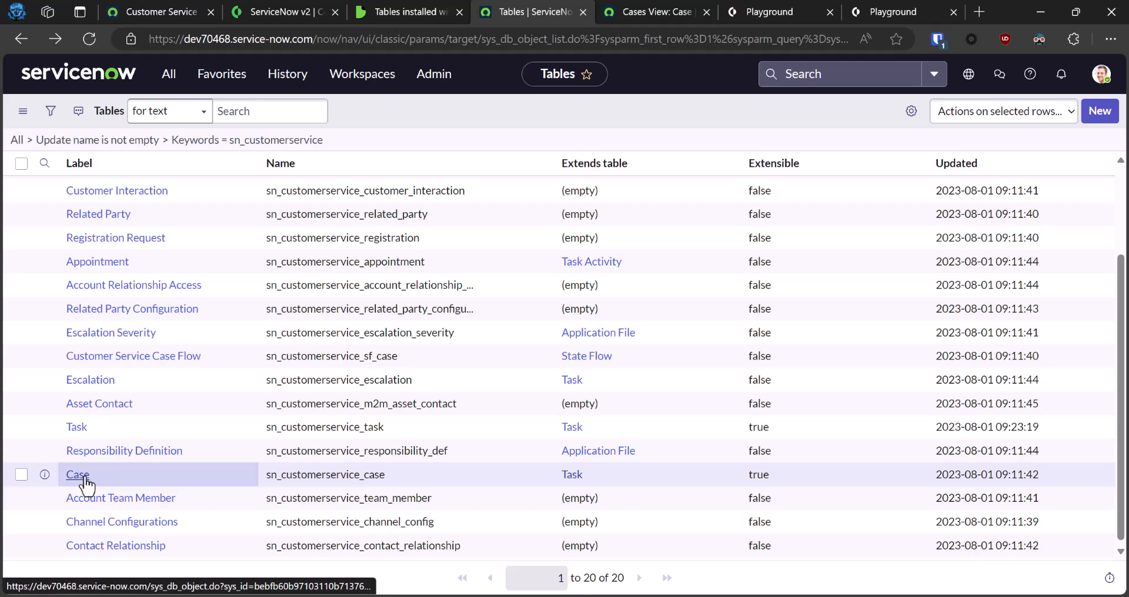
{"action": "left_click", "coordinate": [85, 477]}
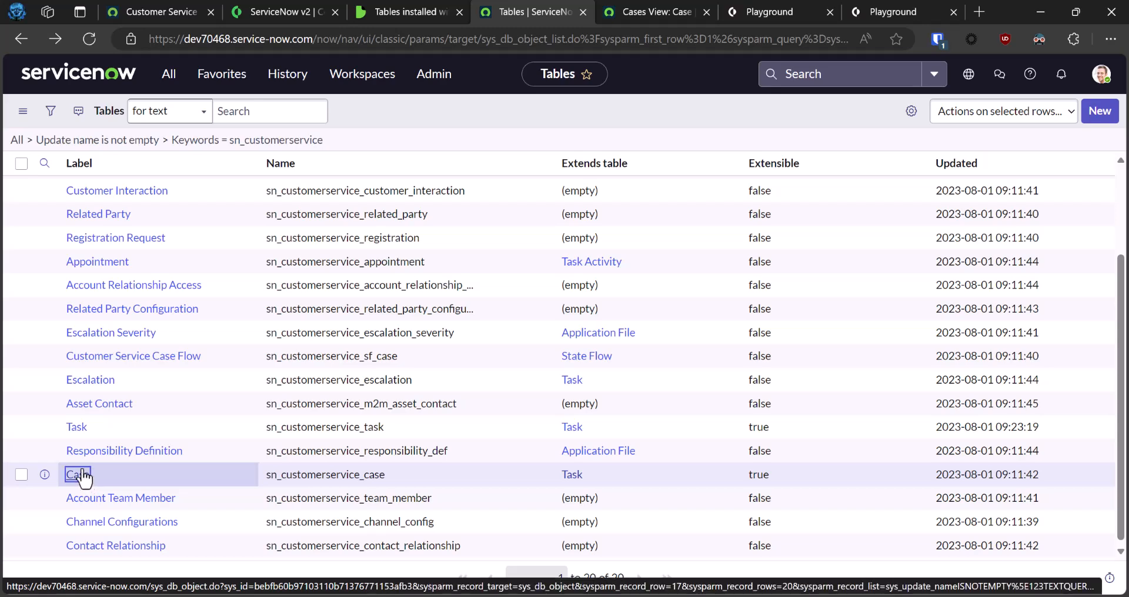
Browse the Case table's columns and open the Assigned on dictionary entry to read its column name.
{"action": "scroll", "coordinate": [258, 433], "scroll_direction": "down", "scroll_amount": 1}
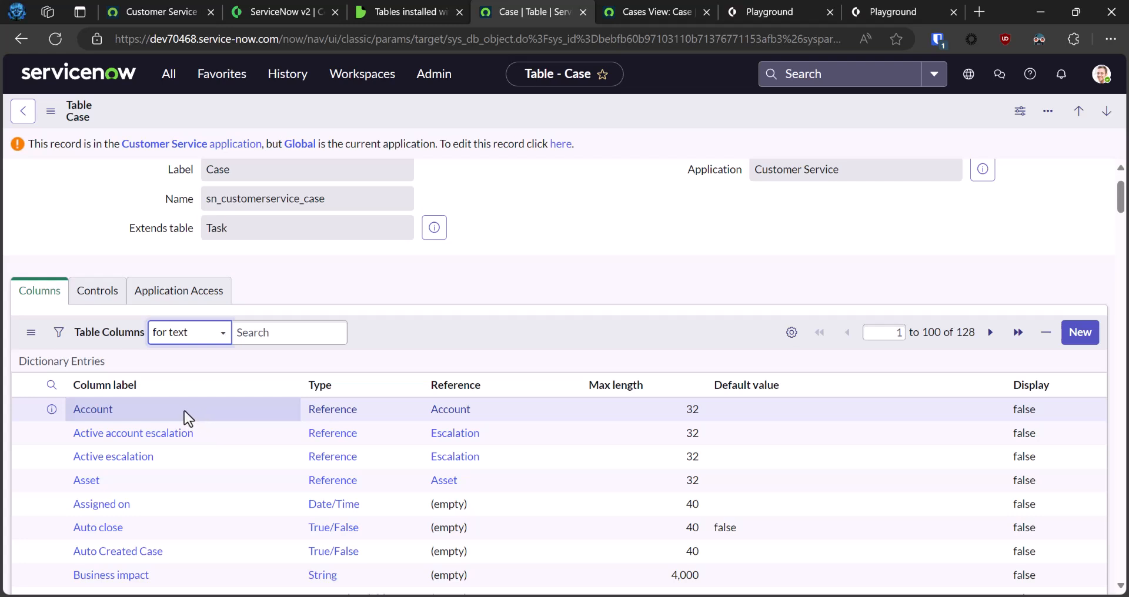
{"action": "scroll", "coordinate": [183, 417], "scroll_direction": "down", "scroll_amount": 1}
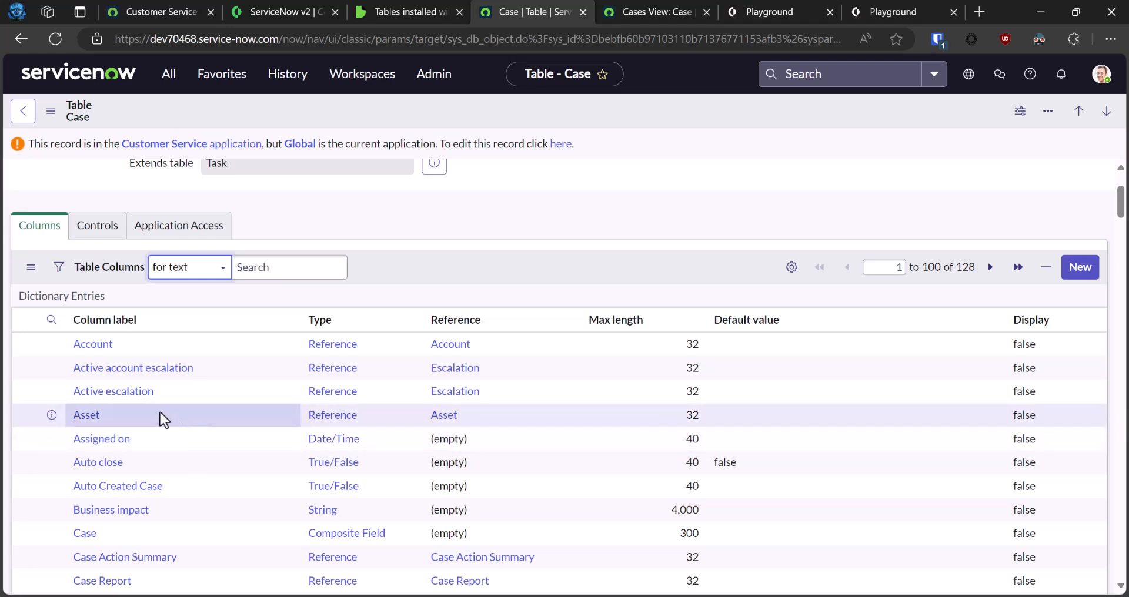
{"action": "left_click", "coordinate": [107, 445]}
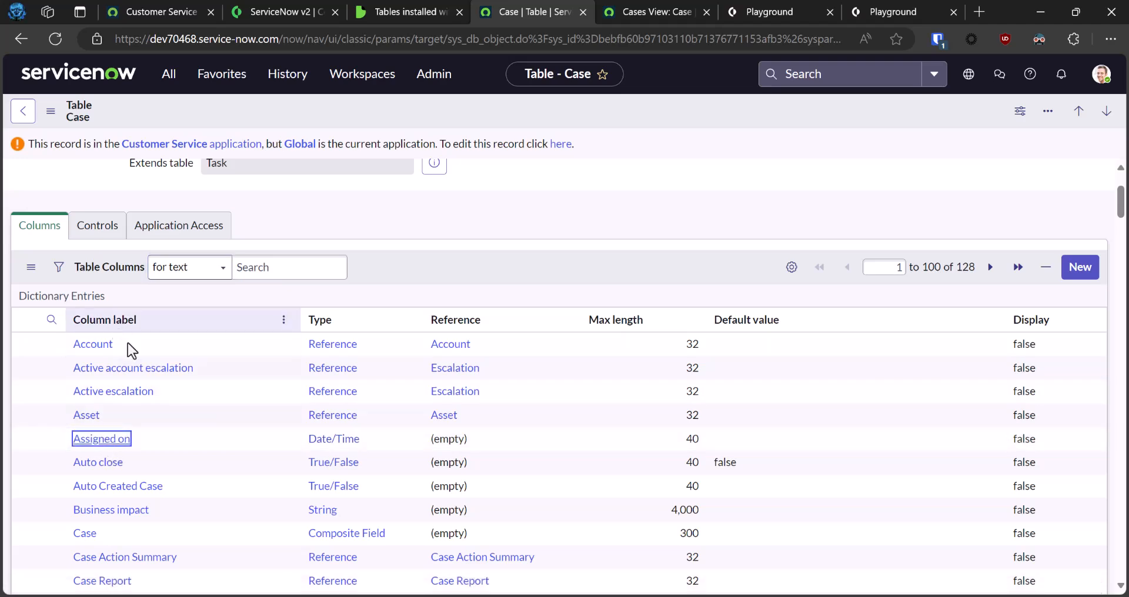
{"action": "left_click_drag", "start_coordinate": [318, 323], "coordinate": [206, 323]}
{"action": "left_click", "coordinate": [228, 385]}
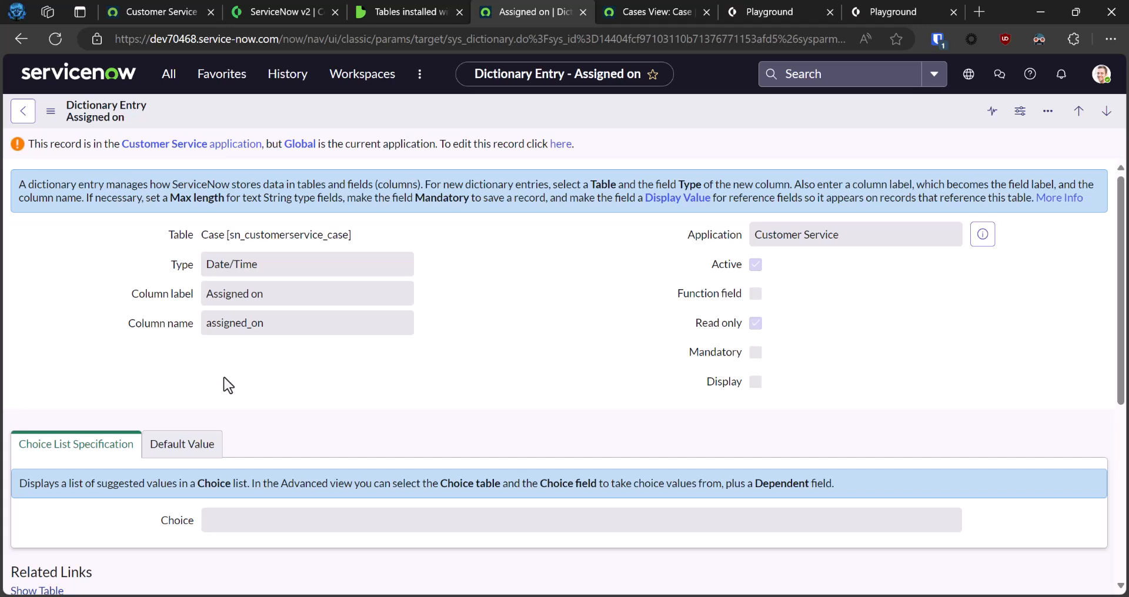
Check the Cases list, then recall the servicenow-create-record command for sn_customerservice_case with short_description=Test from XSOAR and comments=Test Comment 1 in the XSOAR playground.
{"action": "left_click", "coordinate": [679, 14]}
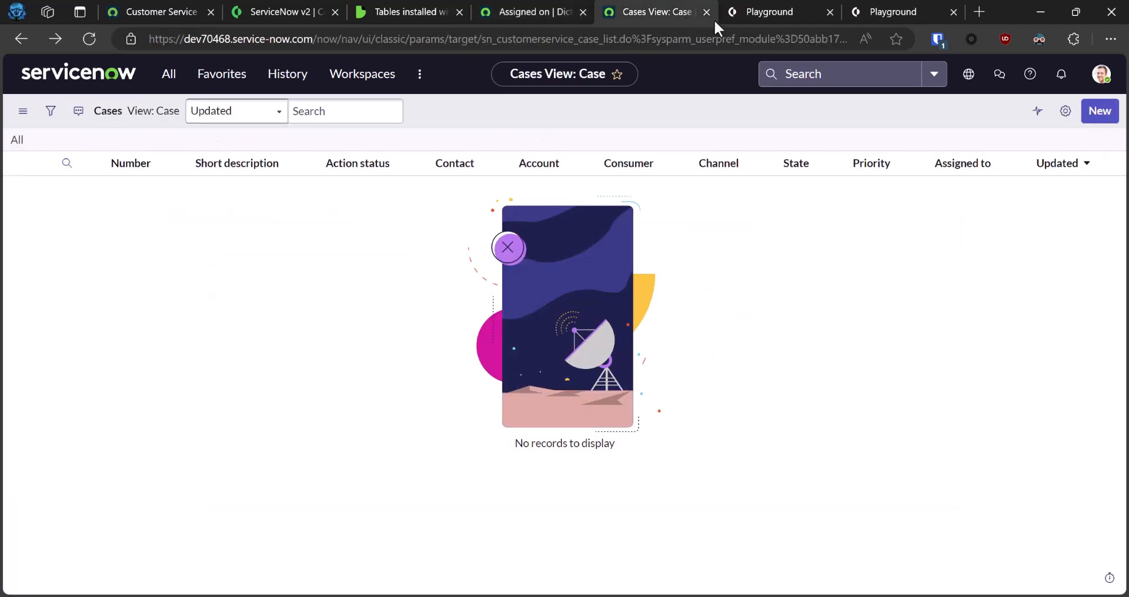
{"action": "left_click", "coordinate": [786, 12]}
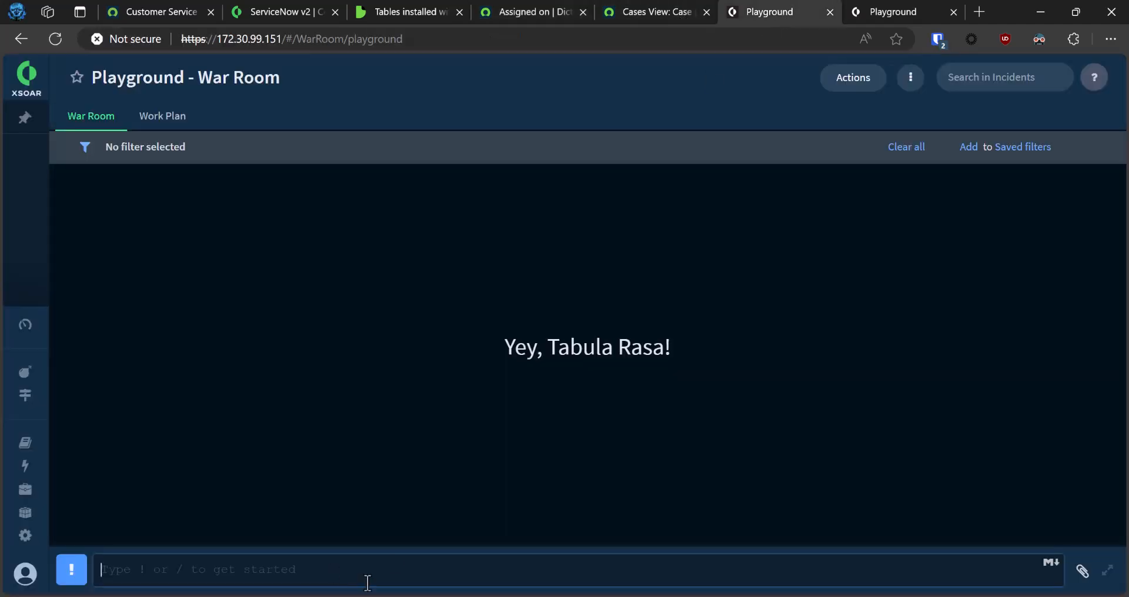
{"action": "key", "text": "Up"}
{"action": "key", "text": "Up"}
{"action": "key", "text": "Up"}
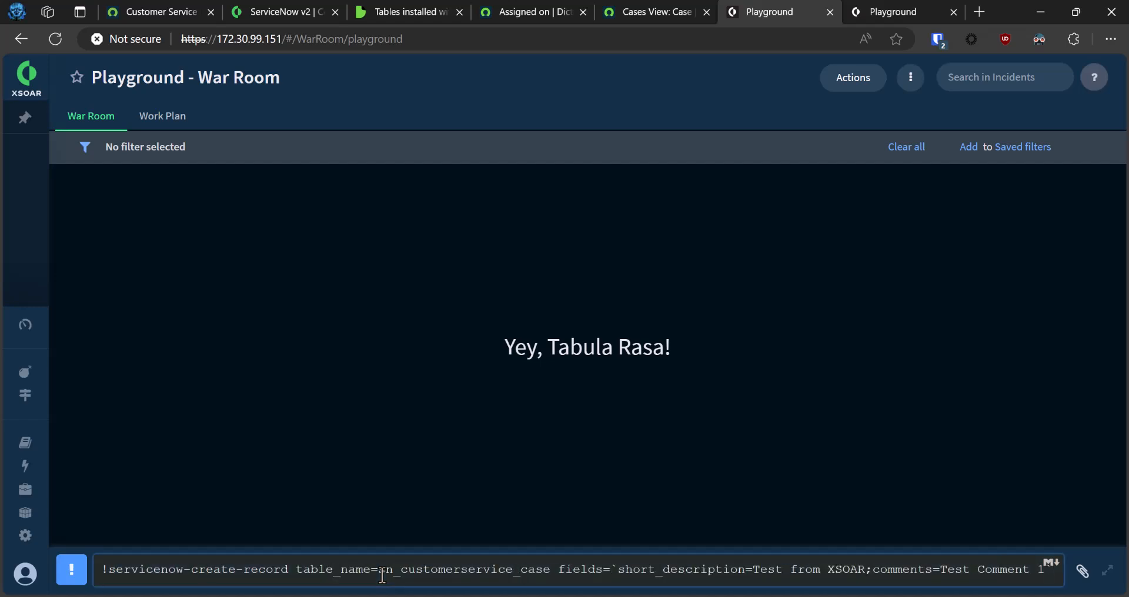
Review the recalled command's table_name and fields arguments, including the short_description and comments key-value pairs enclosed in backticks.
{"action": "key", "text": "Right"}
{"action": "key", "text": "Right"}
{"action": "key", "text": "Right"}
{"action": "key", "text": "Right"}
{"action": "key", "text": "Right"}
{"action": "key", "text": "Right"}
{"action": "key", "text": "Right"}
{"action": "key", "text": "Right"}
{"action": "key", "text": "Right"}
{"action": "key", "text": "Right"}
{"action": "key", "text": "Right"}
{"action": "key", "text": "Right"}
{"action": "key", "text": "Right"}
{"action": "key", "text": "Right"}
{"action": "key", "text": "Right"}
{"action": "key", "text": "Right"}
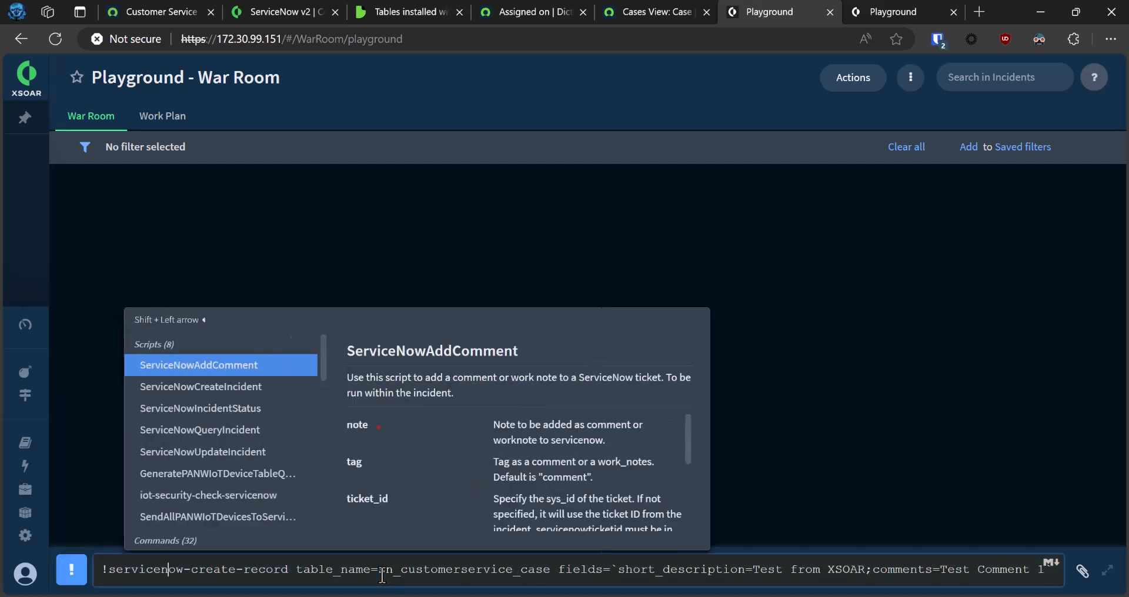
{"action": "triple_click", "coordinate": [665, 572]}
{"action": "left_click", "coordinate": [669, 572]}
{"action": "left_click_drag", "start_coordinate": [753, 570], "coordinate": [858, 569]}
{"action": "left_click", "coordinate": [881, 571]}
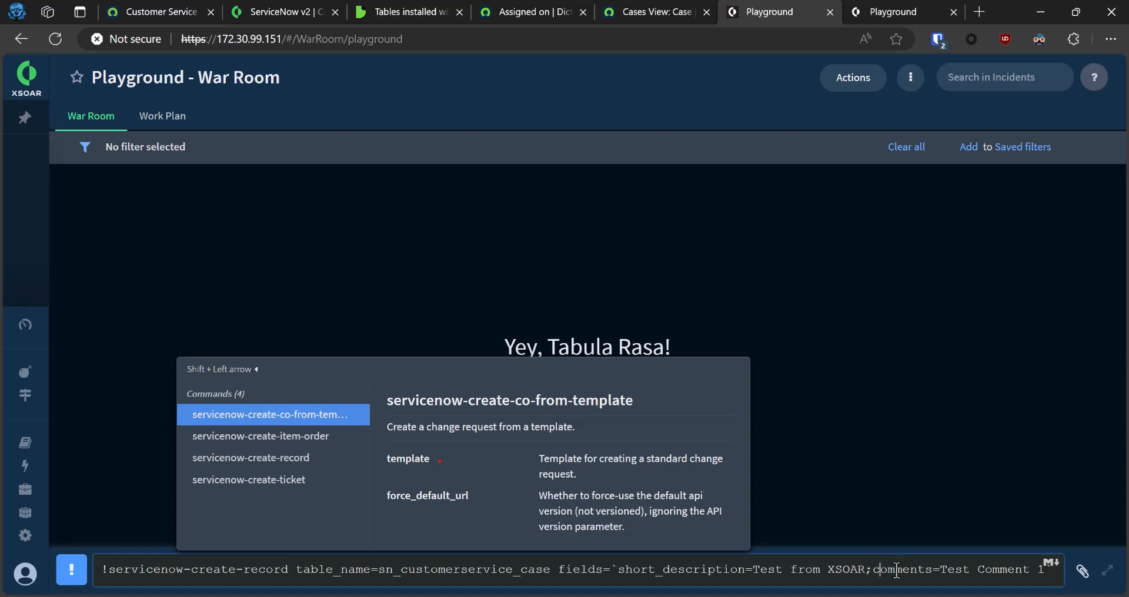
{"action": "double_click", "coordinate": [880, 571]}
{"action": "left_click", "coordinate": [988, 571]}
{"action": "key", "text": "Left"}
{"action": "key", "text": "Left"}
{"action": "key", "text": "Left"}
{"action": "key", "text": "Left"}
{"action": "key", "text": "Left"}
{"action": "key", "text": "Left"}
{"action": "key", "text": "Left"}
{"action": "key", "text": "Left"}
{"action": "key", "text": "Left"}
{"action": "key", "text": "Left"}
{"action": "key", "text": "Left"}
{"action": "key", "text": "Left"}
{"action": "key", "text": "Left"}
{"action": "key", "text": "Left"}
{"action": "key", "text": "Left"}
{"action": "key", "text": "Left"}
{"action": "key", "text": "Left"}
{"action": "key", "text": "Left"}
{"action": "key", "text": "Left"}
{"action": "key", "text": "Left"}
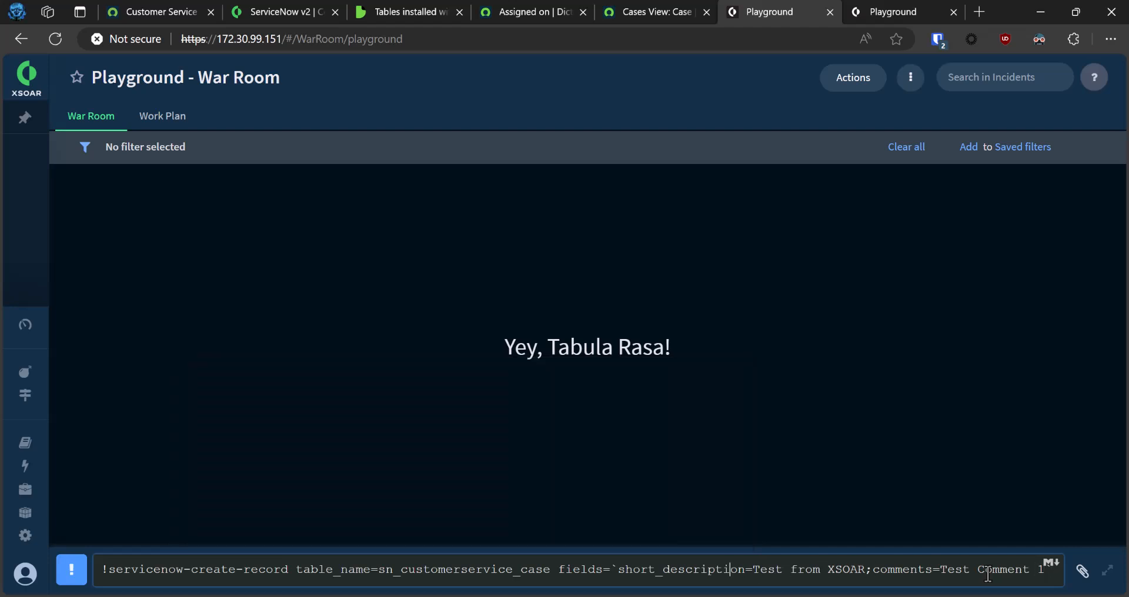
{"action": "key", "text": "Left"}
{"action": "key", "text": "Left"}
{"action": "key", "text": "Left"}
{"action": "key", "text": "Left"}
{"action": "key", "text": "Left"}
{"action": "key", "text": "Left"}
{"action": "key", "text": "Right"}
{"action": "key", "text": "shift+Right"}
{"action": "key", "text": "Left"}
{"action": "key", "text": "Left"}
{"action": "key", "text": "Left"}
{"action": "key", "text": "Left"}
{"action": "key", "text": "Left"}
{"action": "key", "text": "Left"}
{"action": "key", "text": "Right"}
{"action": "key", "text": "Right"}
{"action": "key", "text": "Right"}
{"action": "key", "text": "Right"}
{"action": "key", "text": "Right"}
{"action": "key", "text": "Right"}
{"action": "key", "text": "Right"}
{"action": "key", "text": "shift+End"}
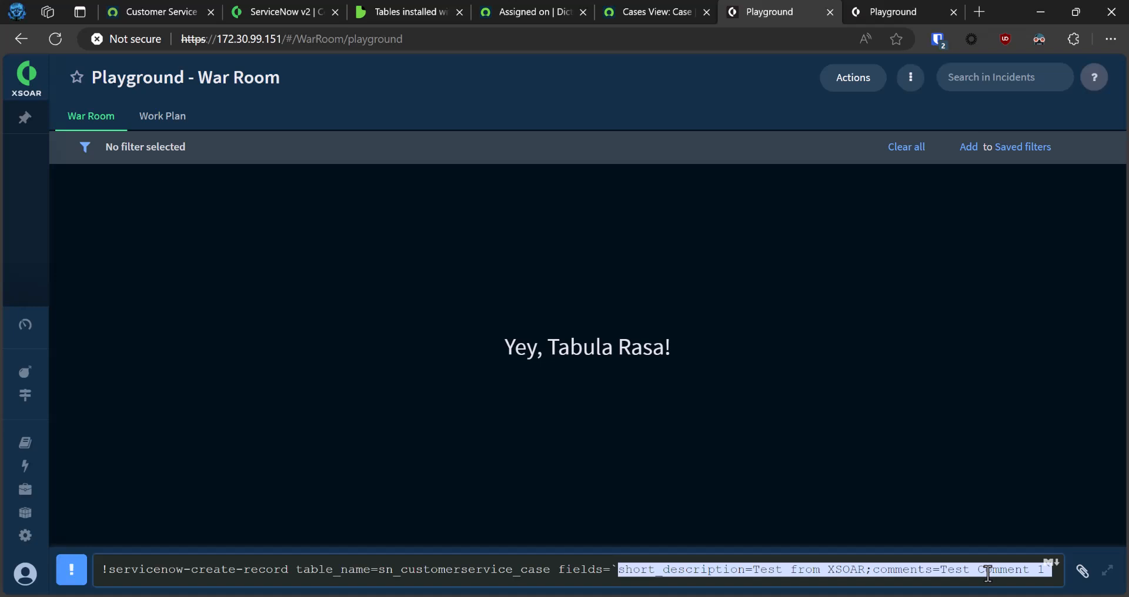
Run the prepared servicenow-create-record command to create the test case in the sn_customerservice_case table.
{"action": "key", "text": "End"}
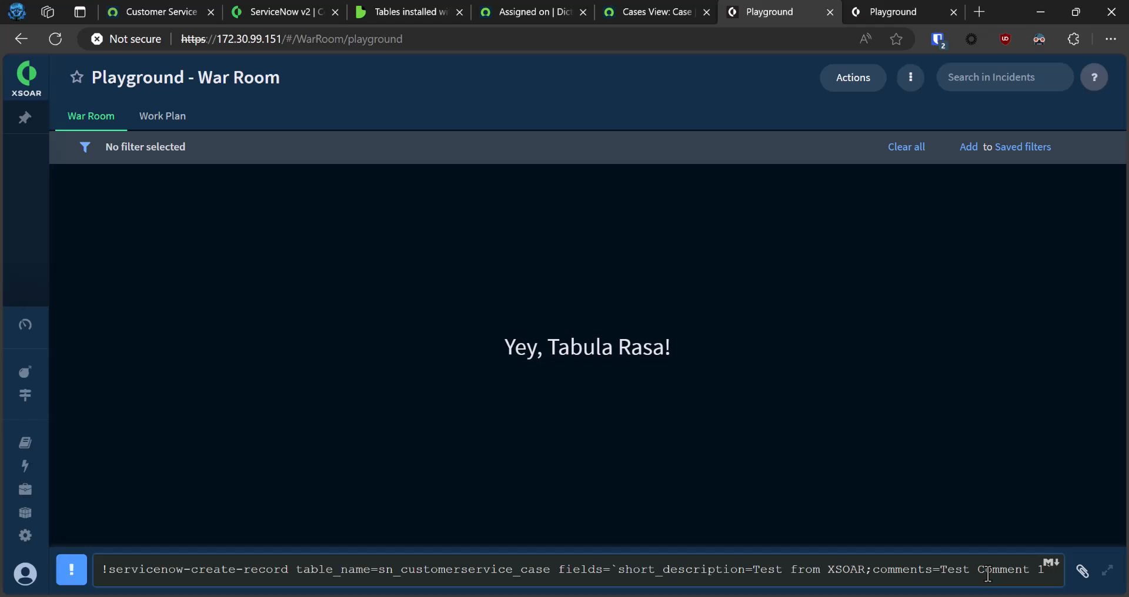
{"action": "key", "text": "Return"}
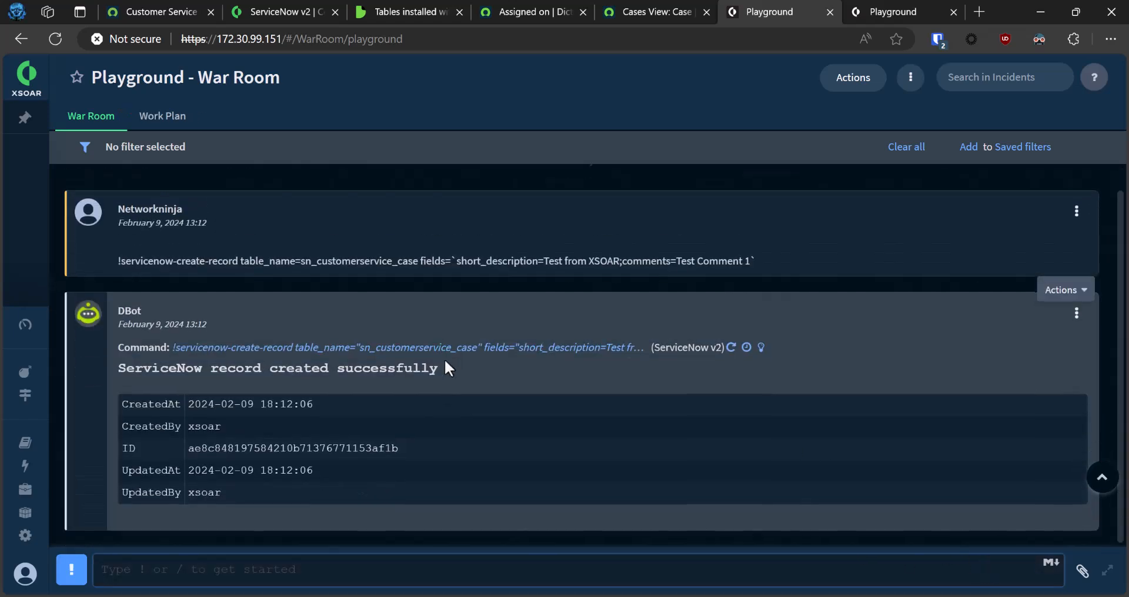
Open the playground's context data and expand the ServiceNow entry to inspect the created record's fields.
{"action": "left_click", "coordinate": [910, 77]}
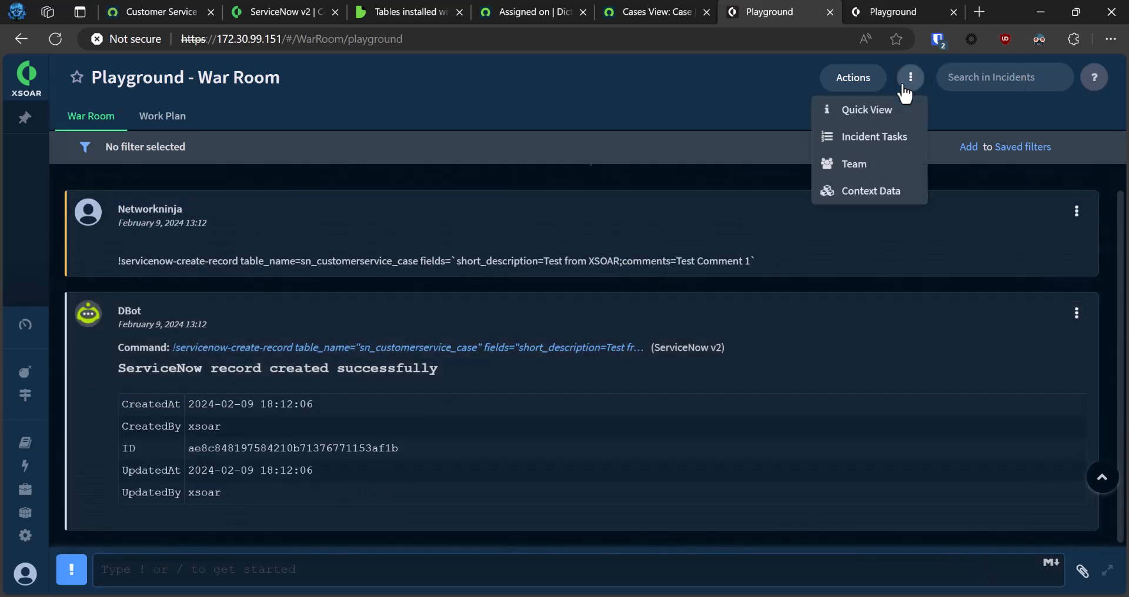
{"action": "left_click", "coordinate": [860, 197]}
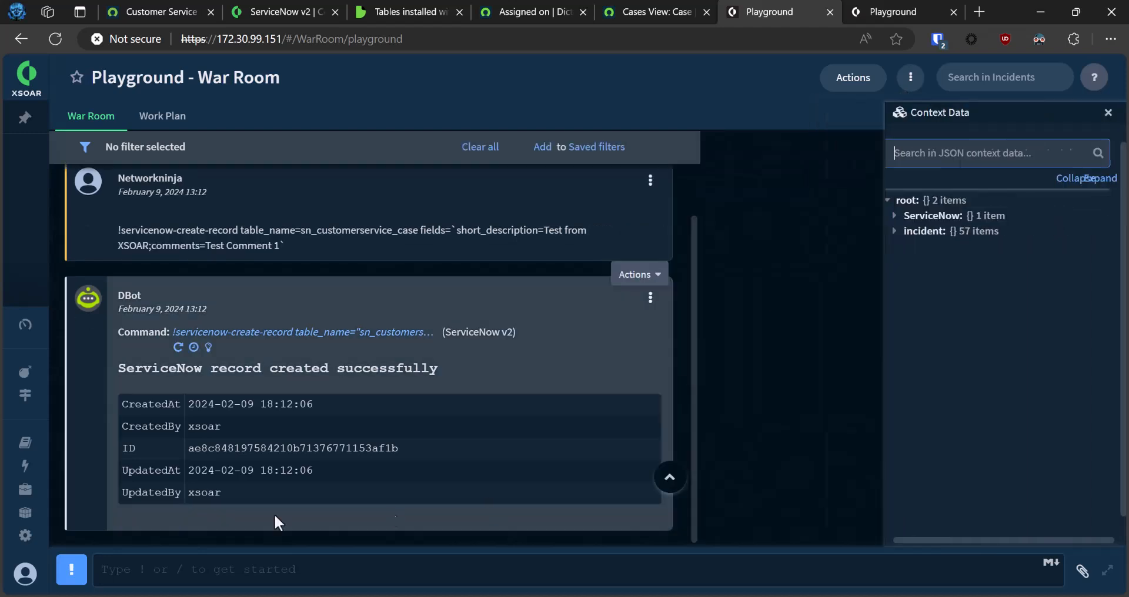
{"action": "left_click", "coordinate": [718, 216]}
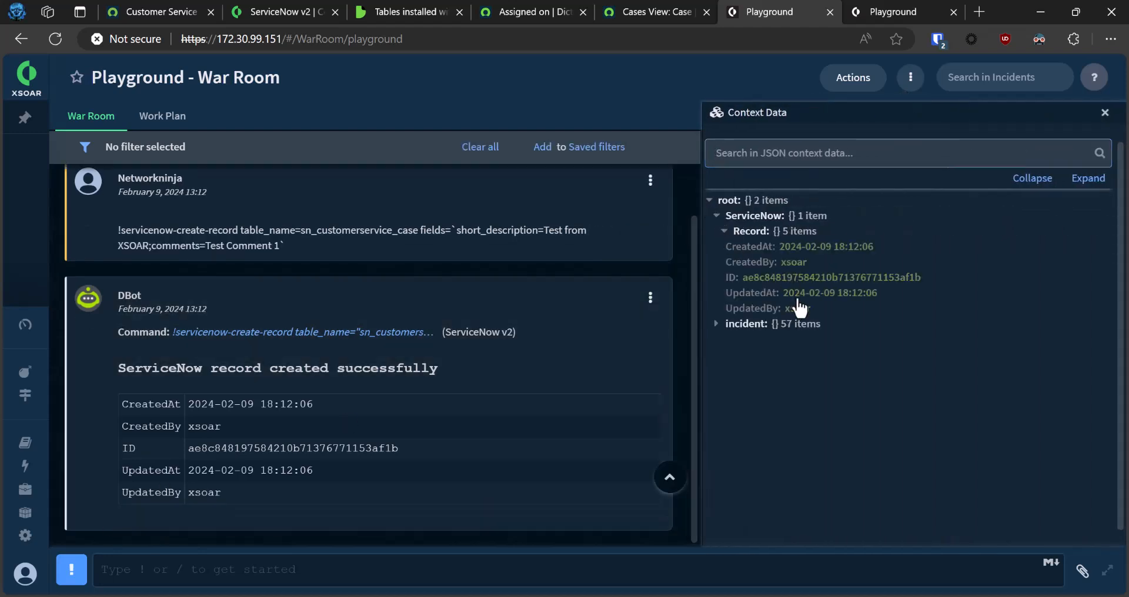
Refresh the ServiceNow Cases list and open the new "Test from XSOAR" case to check its short description and comments.
{"action": "left_click", "coordinate": [647, 13]}
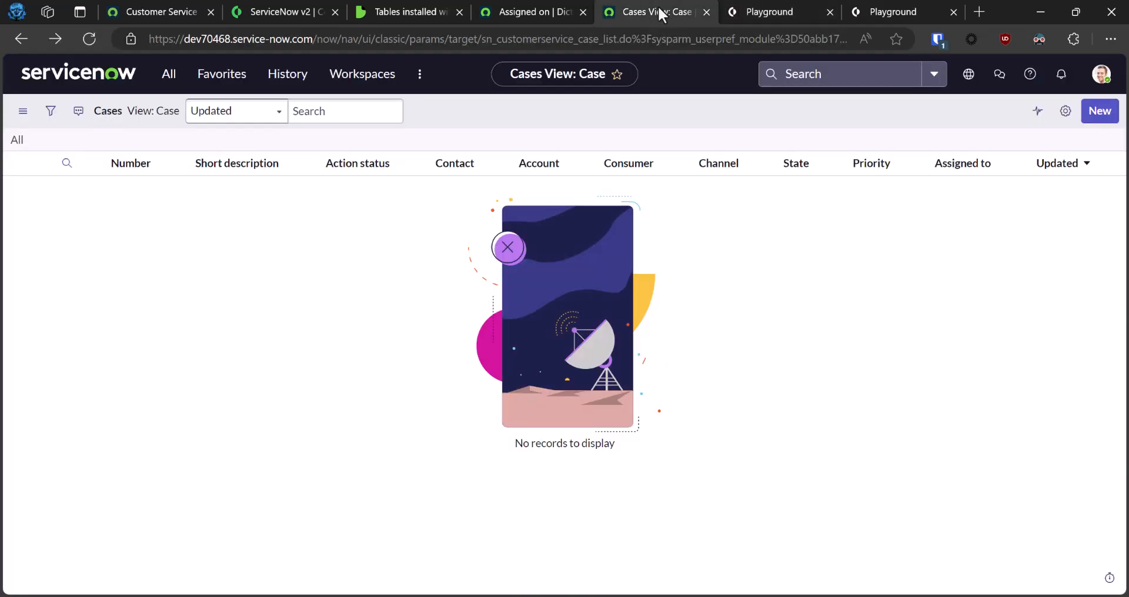
{"action": "key", "text": "F5"}
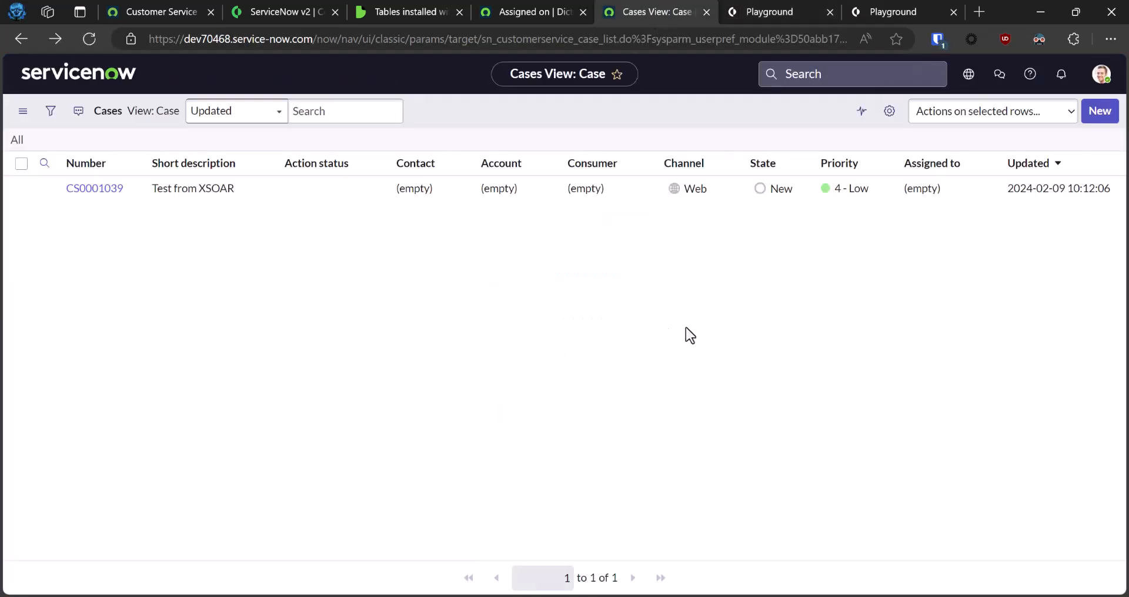
{"action": "left_click", "coordinate": [93, 194]}
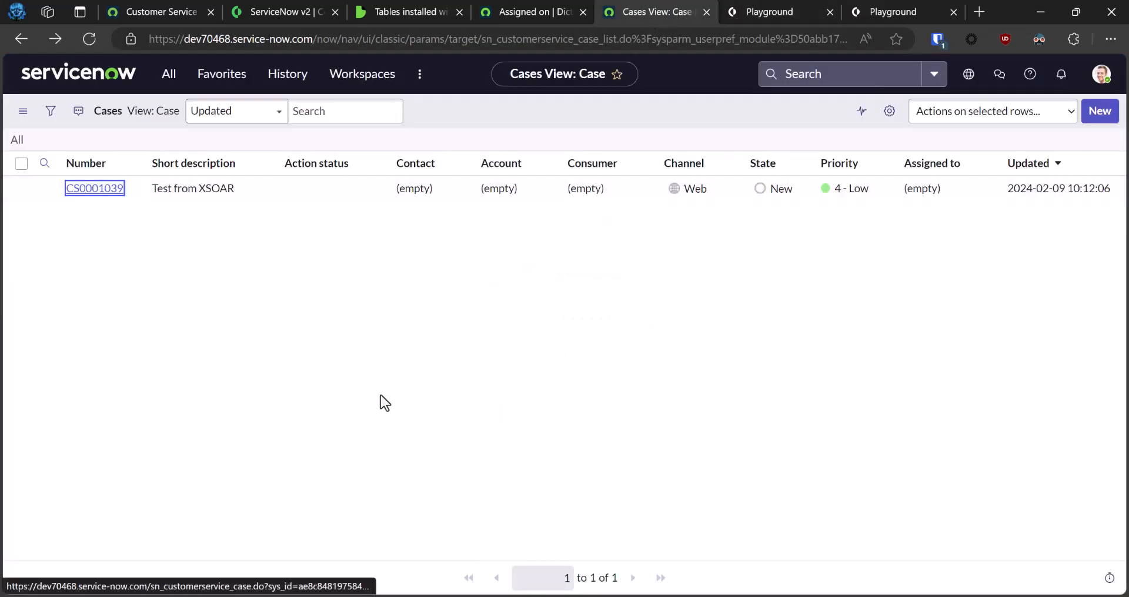
{"action": "scroll", "coordinate": [452, 441], "scroll_direction": "down", "scroll_amount": 8}
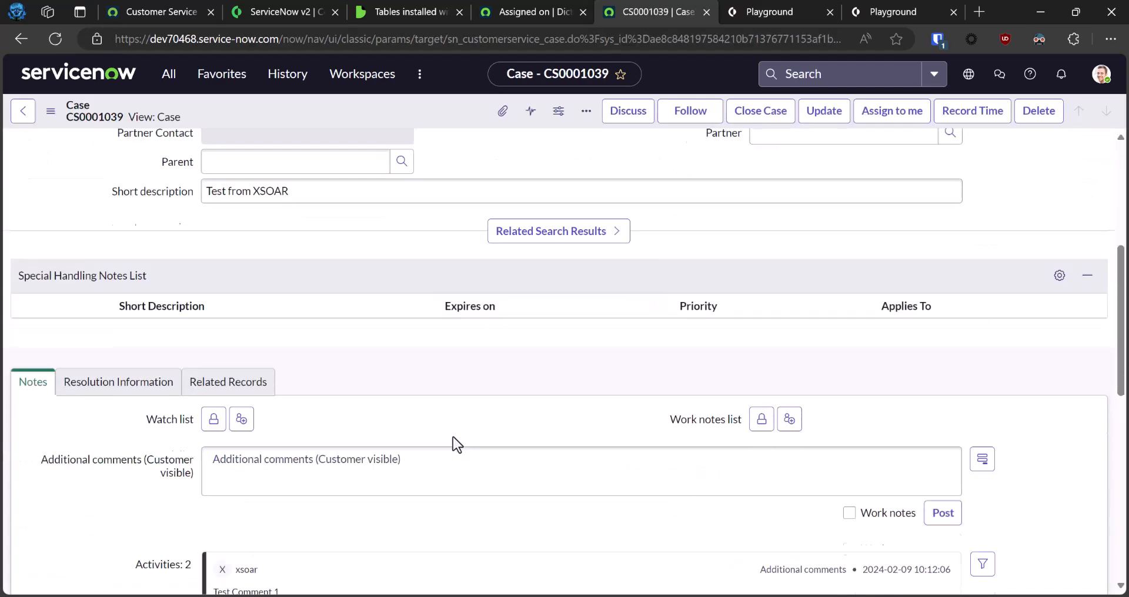
Examine the comment entry in the activity stream of the "Test from XSOAR" case.
{"action": "scroll", "coordinate": [215, 517], "scroll_direction": "down", "scroll_amount": 2}
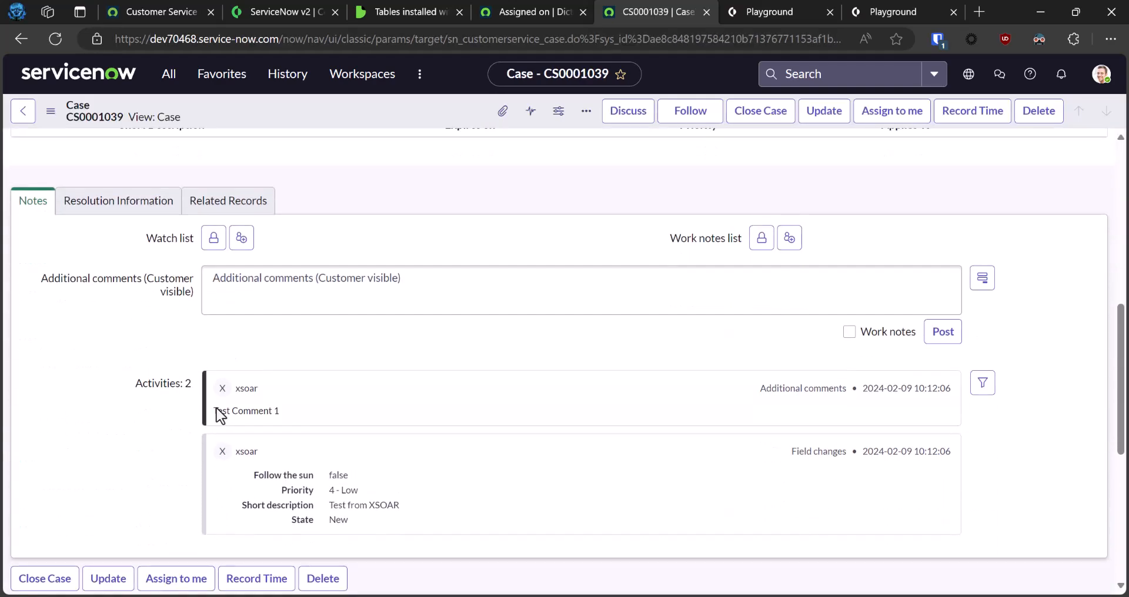
{"action": "left_click_drag", "start_coordinate": [216, 412], "coordinate": [341, 412]}
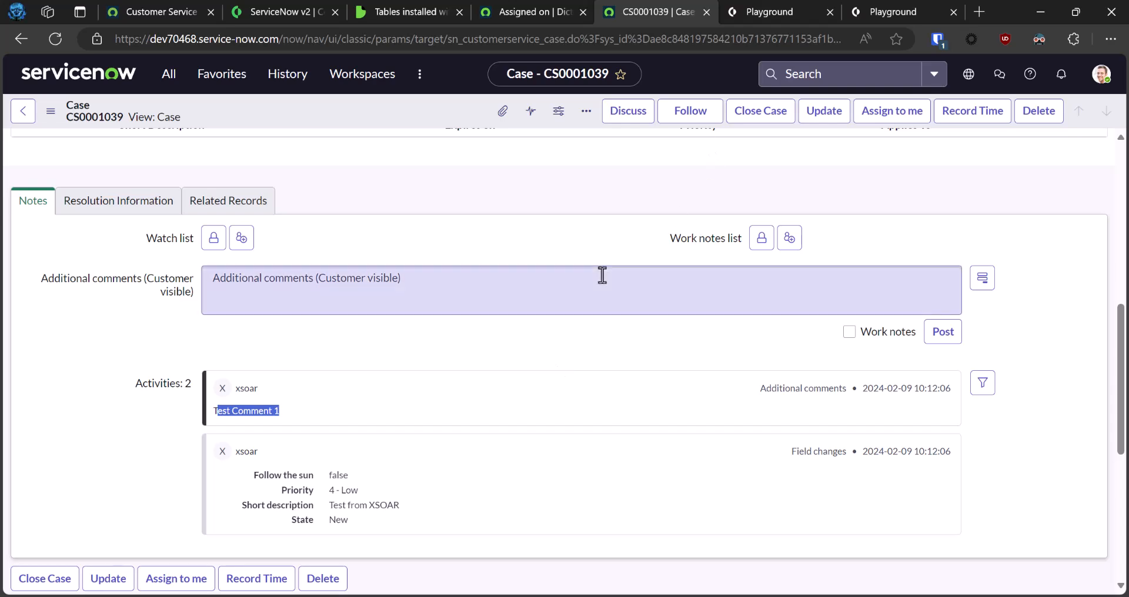
{"action": "left_click", "coordinate": [598, 246]}
Switch to the XSOAR playground and recall the servicenow-update-record command for table sn_customerservice_case with fields=`comments=Test Comment 2`.
{"action": "left_click", "coordinate": [781, 11]}
{"action": "left_click", "coordinate": [398, 570]}
{"action": "key", "text": "Up"}
{"action": "key", "text": "Up"}
{"action": "key", "text": "Up"}
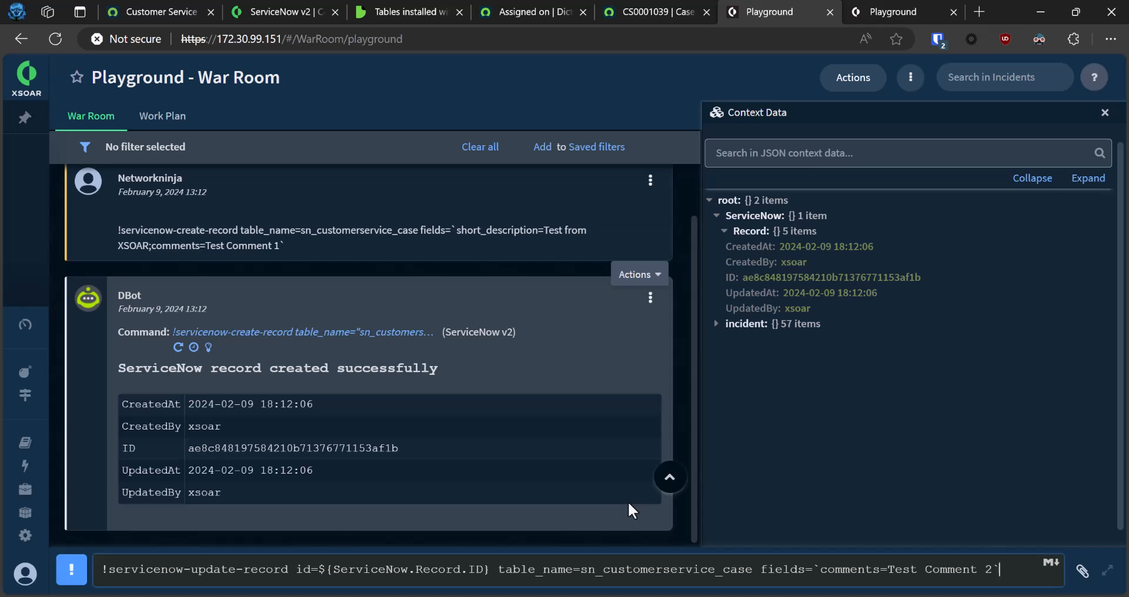
Compare the command's ${ServiceNow.Record.ID} argument with the record ID in the context data, and run the update command.
{"action": "left_click_drag", "start_coordinate": [318, 571], "coordinate": [490, 570]}
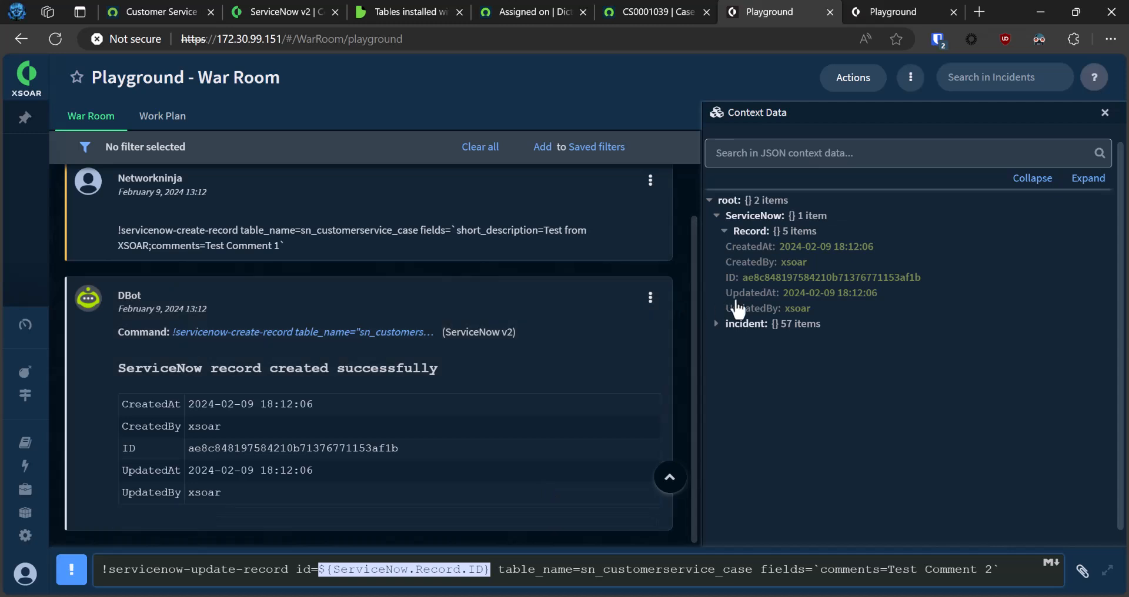
{"action": "left_click_drag", "start_coordinate": [716, 278], "coordinate": [951, 276]}
{"action": "left_click", "coordinate": [782, 439]}
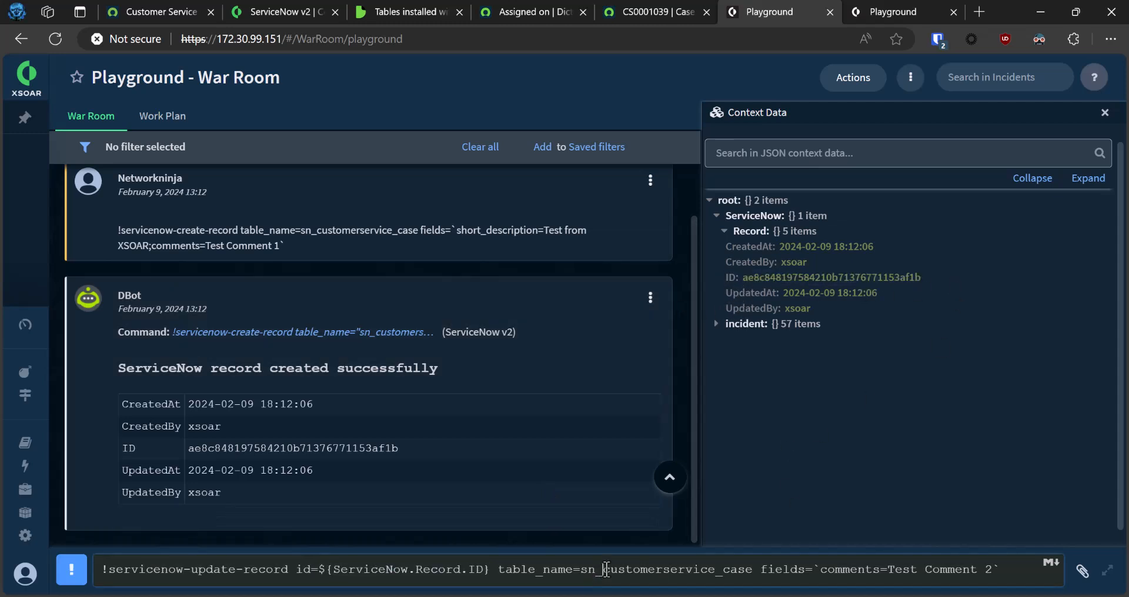
{"action": "key", "text": "Return"}
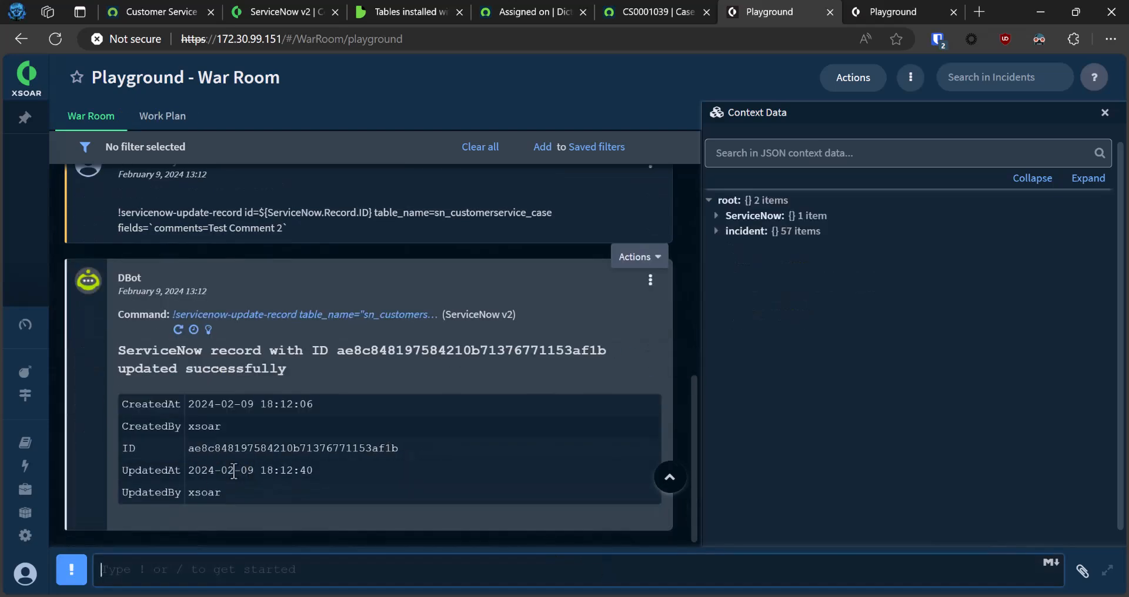
Return to the ServiceNow case and check its activity stream for the comment "Test Comment 2".
{"action": "left_click", "coordinate": [651, 12]}
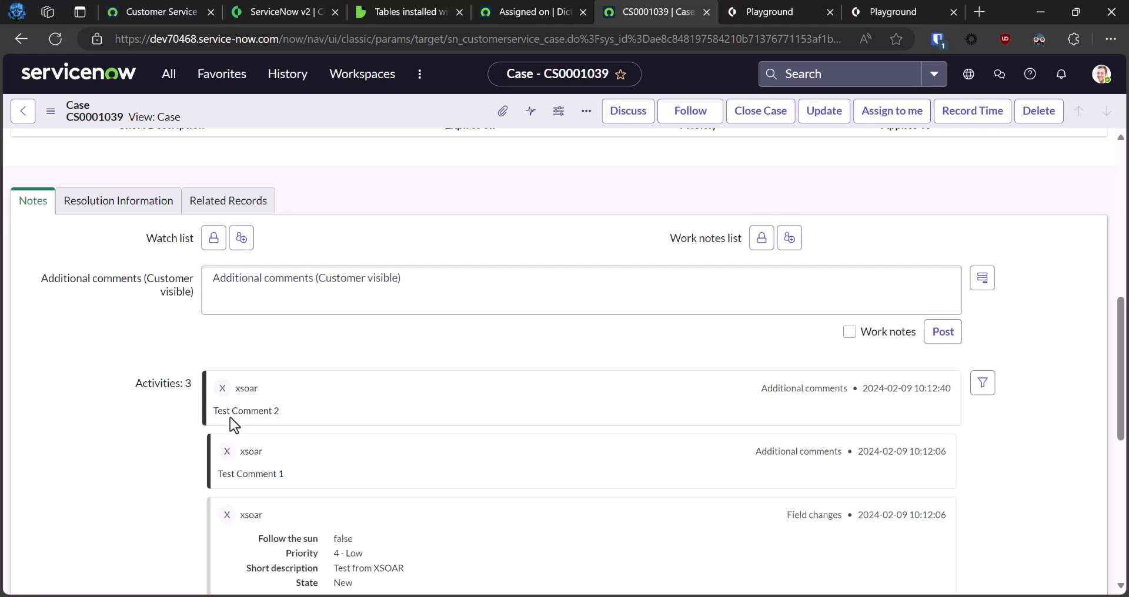
{"action": "left_click_drag", "start_coordinate": [224, 415], "coordinate": [361, 418]}
{"action": "left_click", "coordinate": [378, 438]}
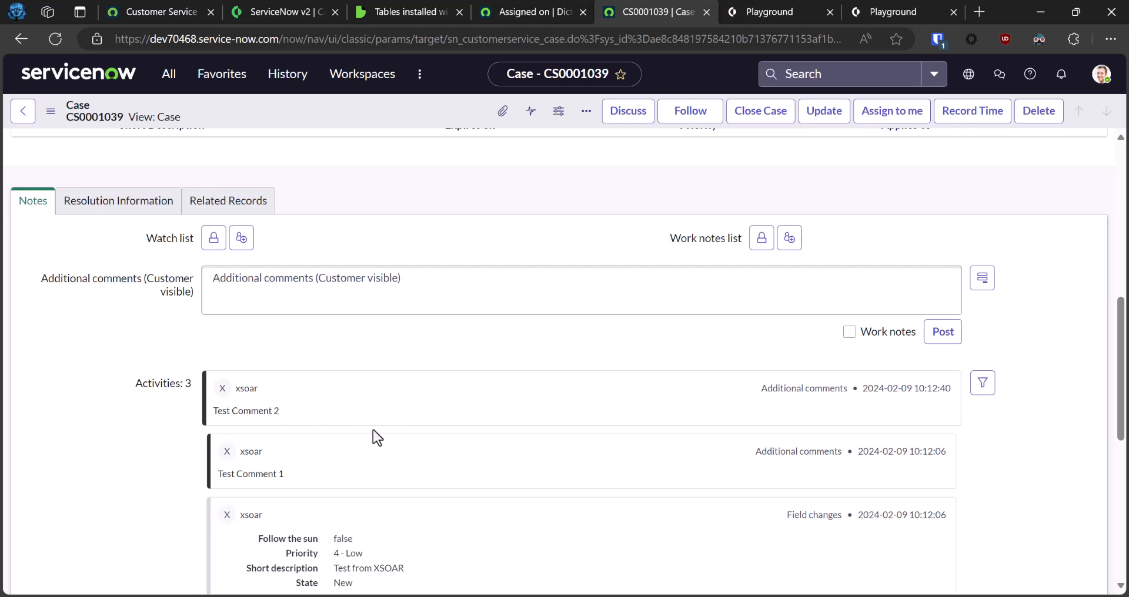